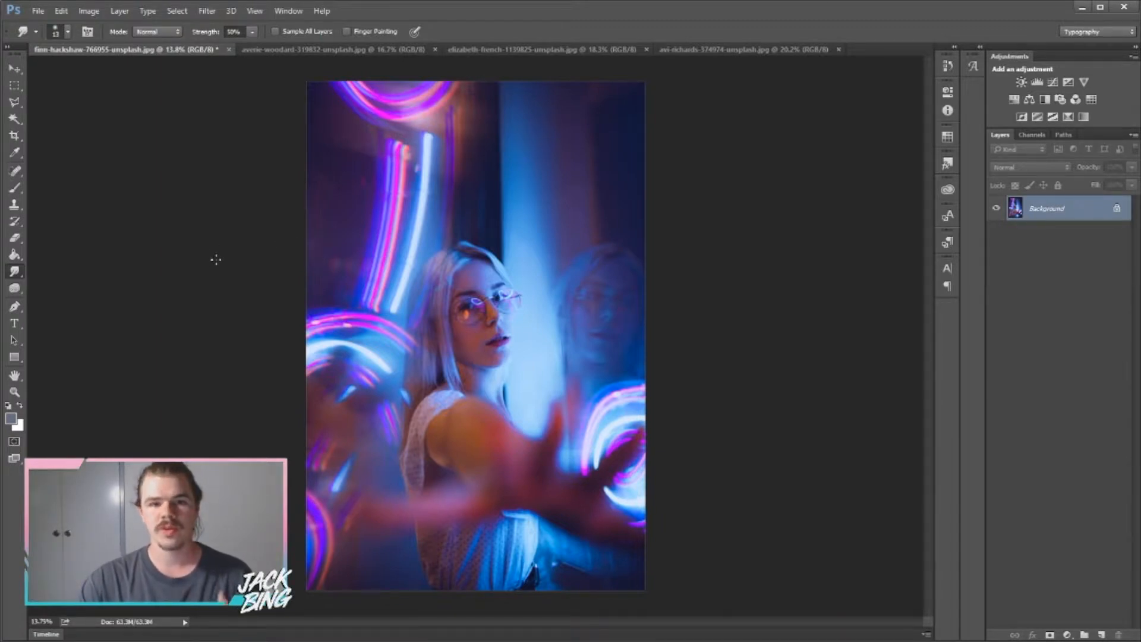
# Check the Blur/Sharpen/Smudge tool options without changing tool, then zoom in on the woman's face.
pyautogui.click(16, 273)
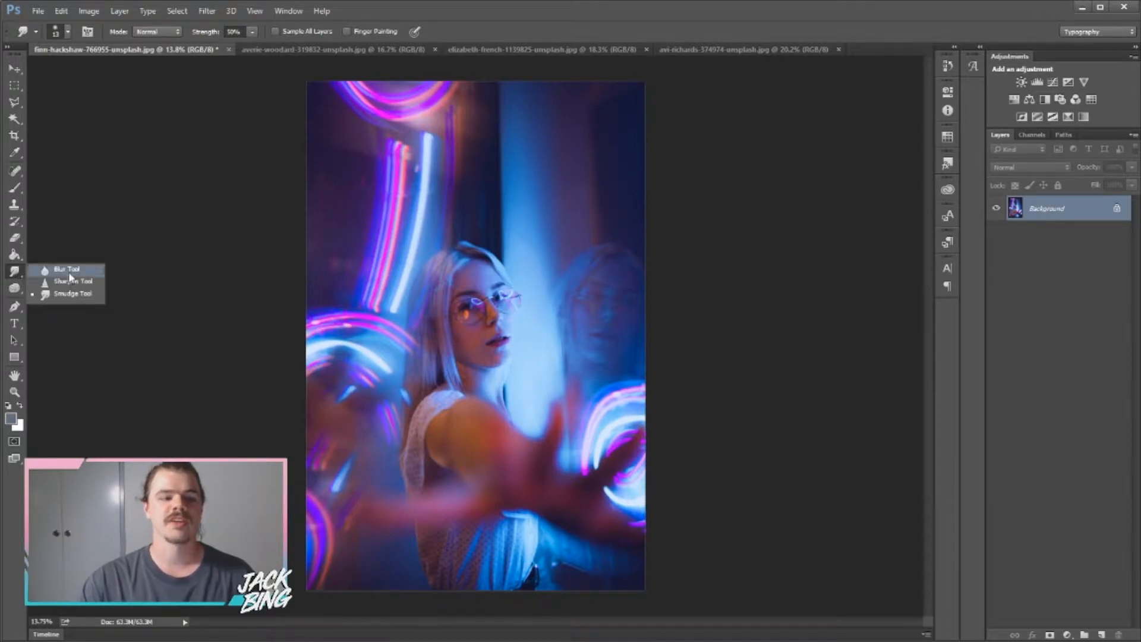
pyautogui.click(168, 226)
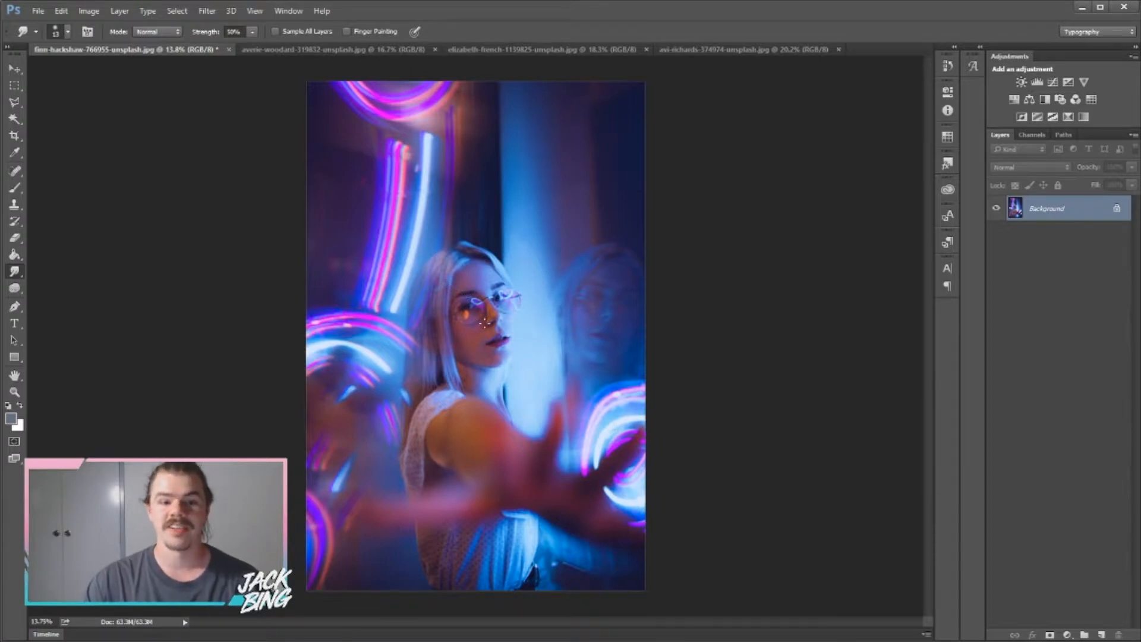
pyautogui.scroll(5, 477, 330)
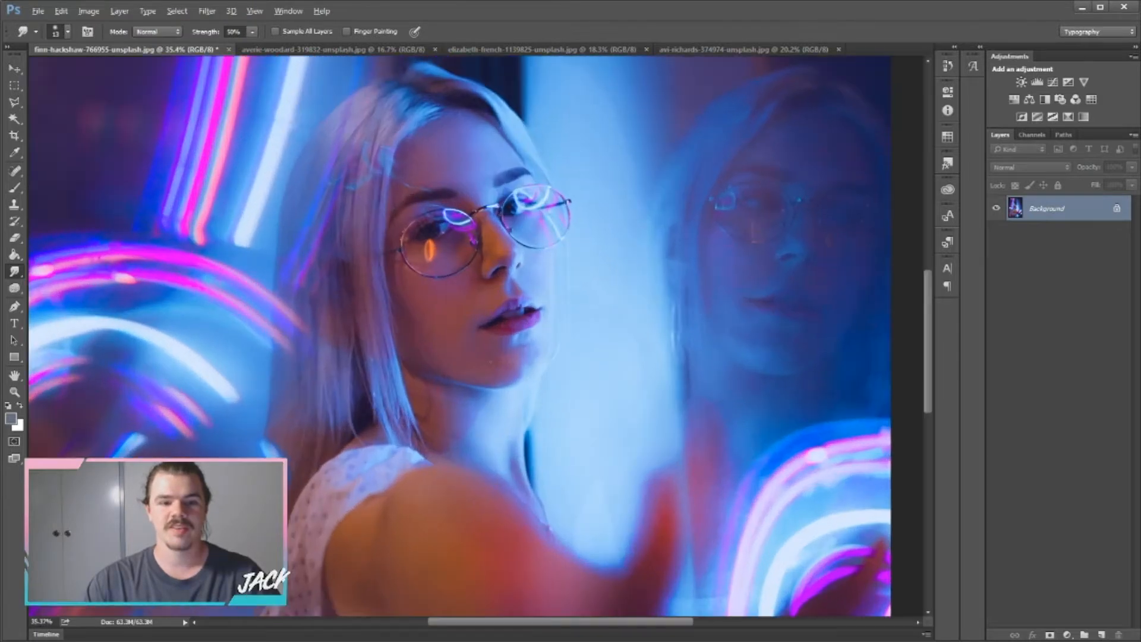
# Switch to the Blur tool and enlarge its soft brush to 235 px.
pyautogui.scroll(3, 330, 358)
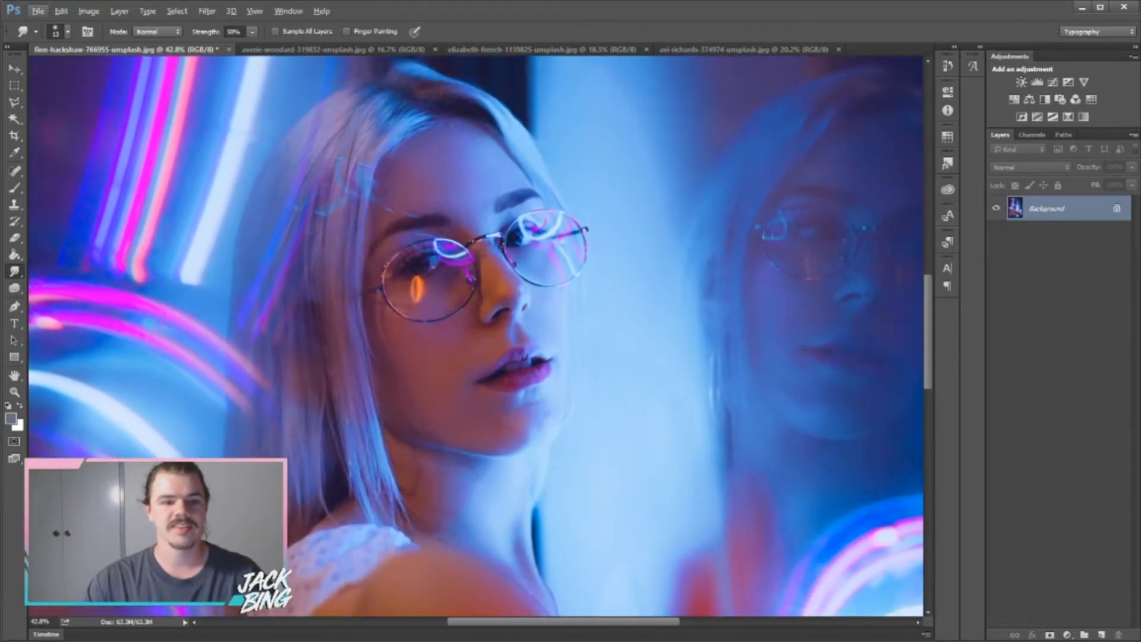
pyautogui.rightClick(14, 271)
pyautogui.click(47, 267)
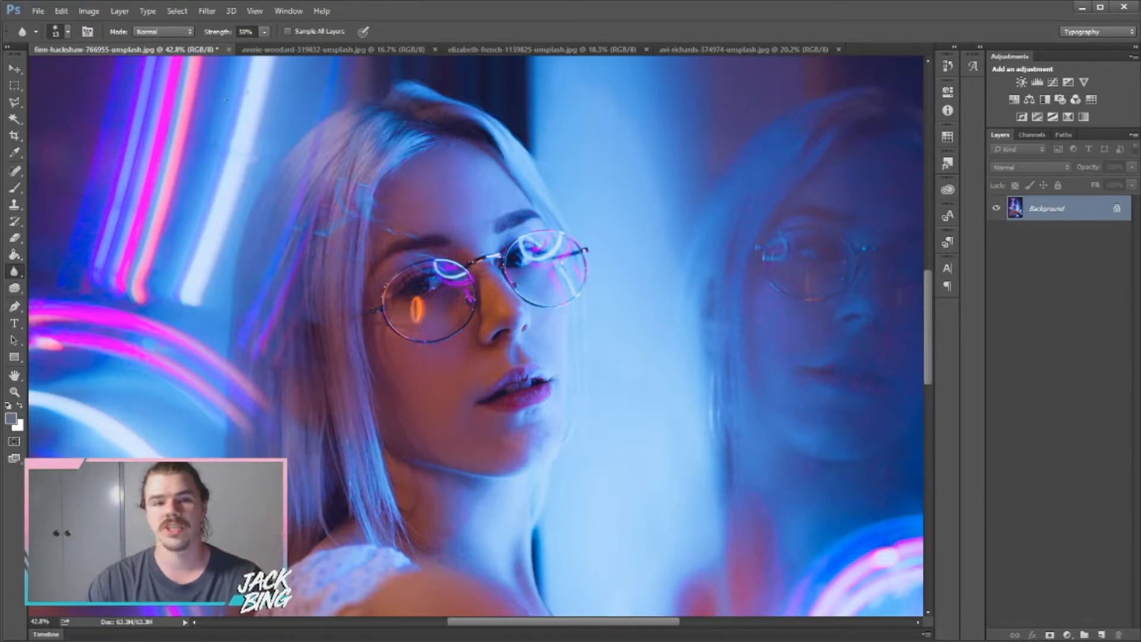
pyautogui.click(69, 32)
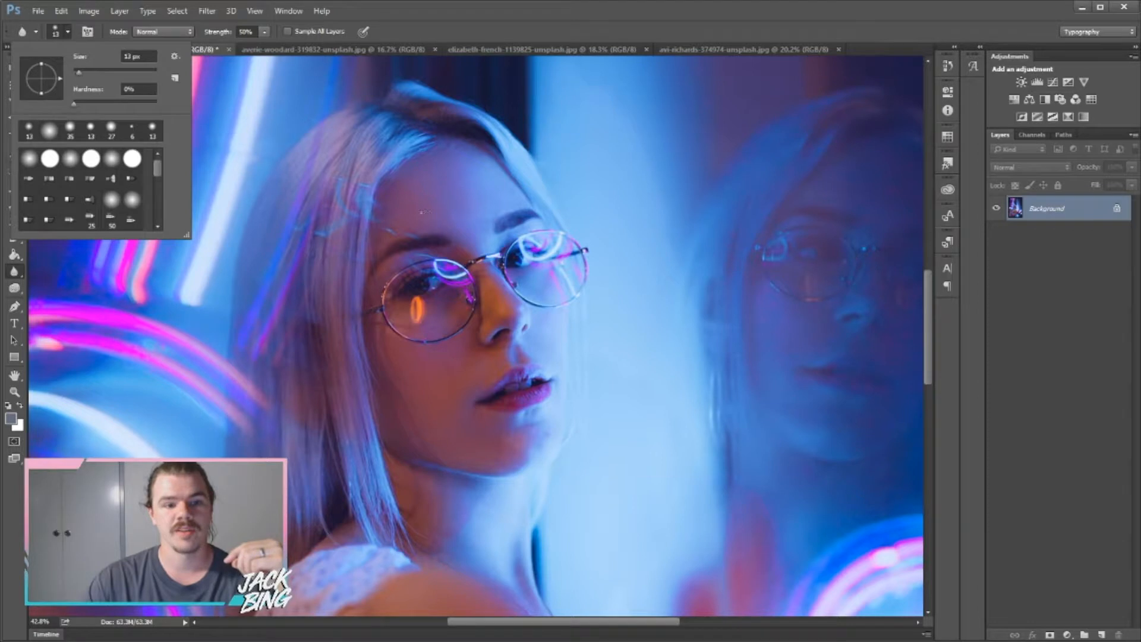
pyautogui.moveTo(79, 72); pyautogui.dragTo(137, 72)
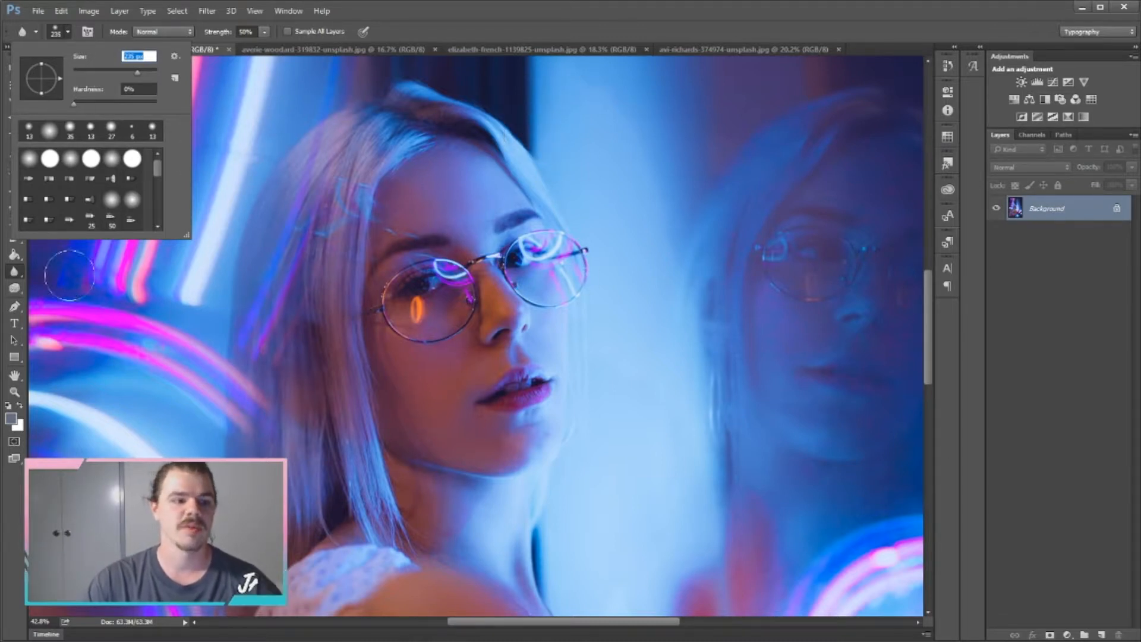
pyautogui.rightClick(15, 271)
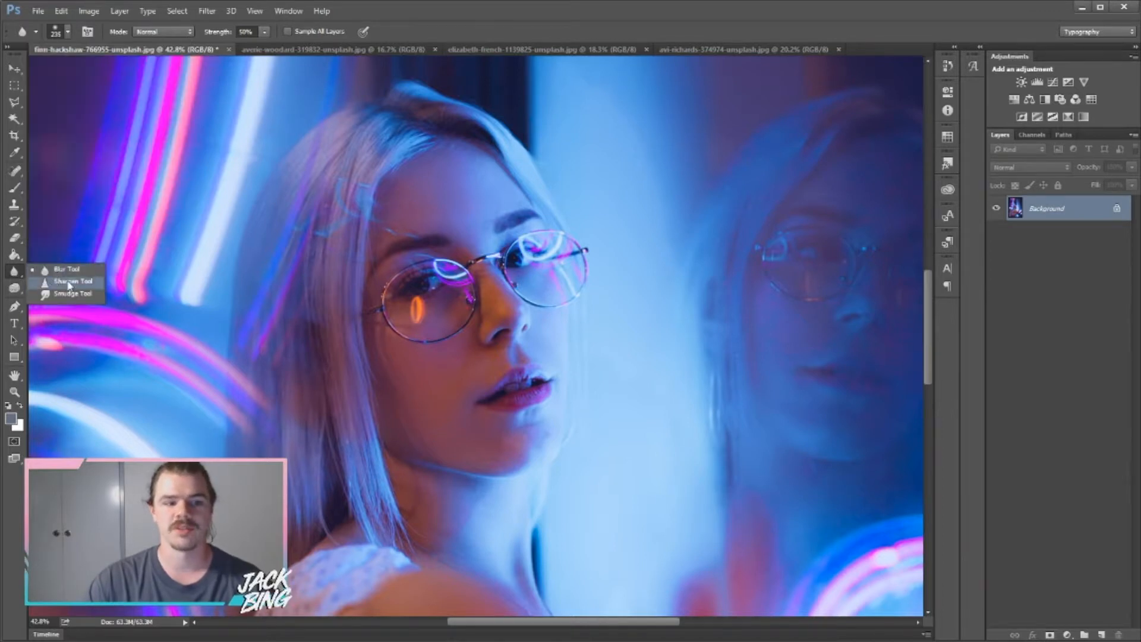
# Set the Blur brush hardness to about 52%.
pyautogui.click(67, 270)
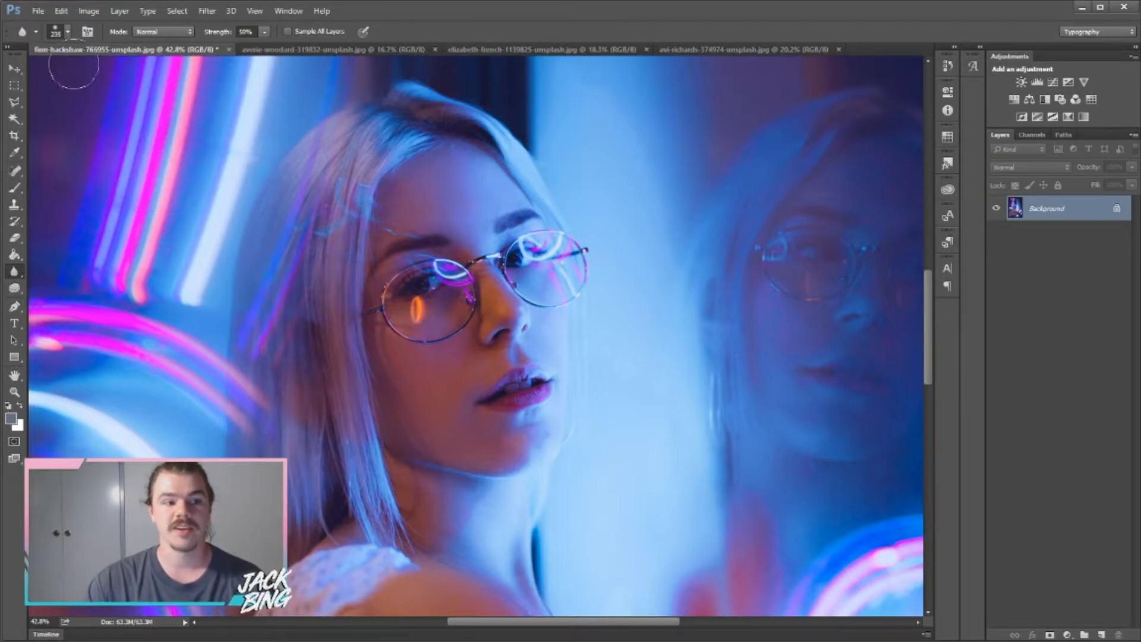
pyautogui.click(67, 32)
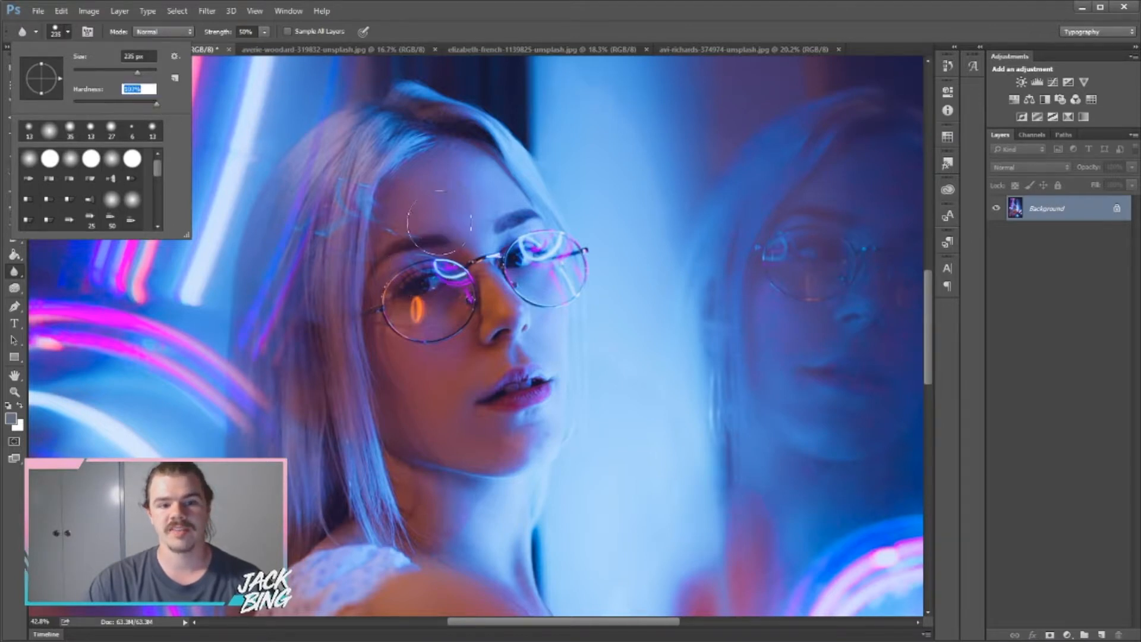
pyautogui.click(425, 231)
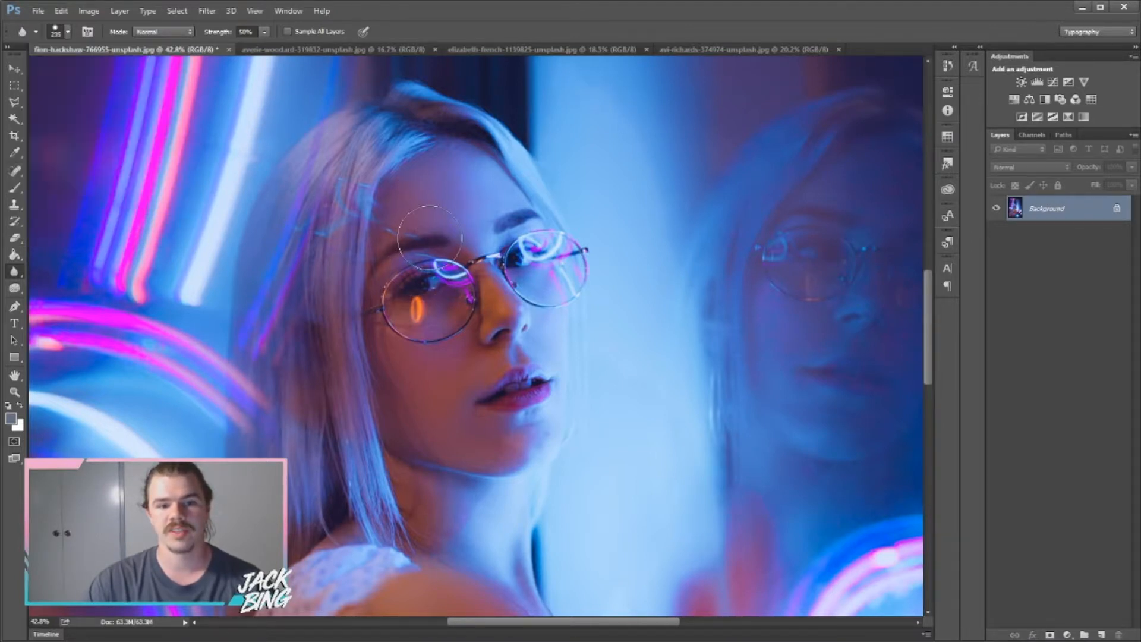
pyautogui.click(69, 35)
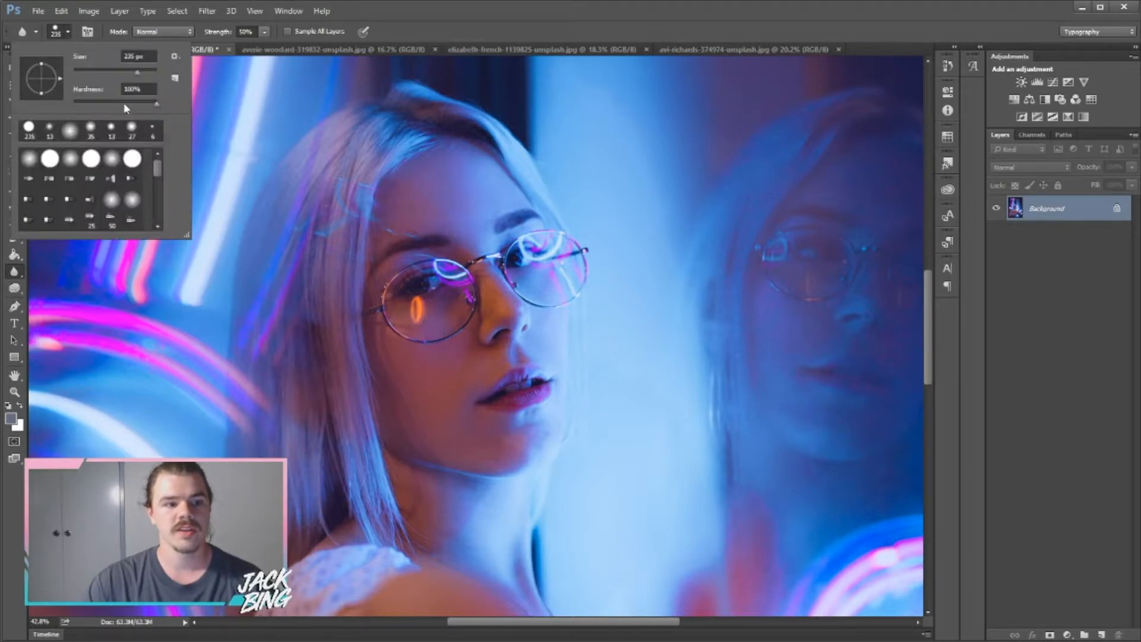
pyautogui.click(98, 102)
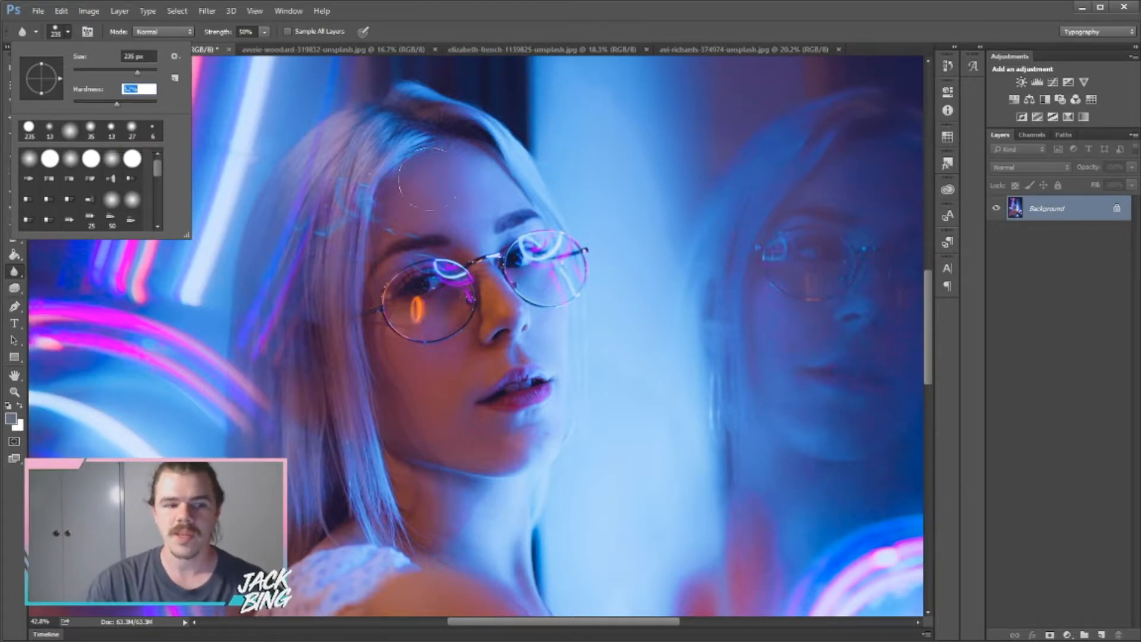
pyautogui.click(67, 32)
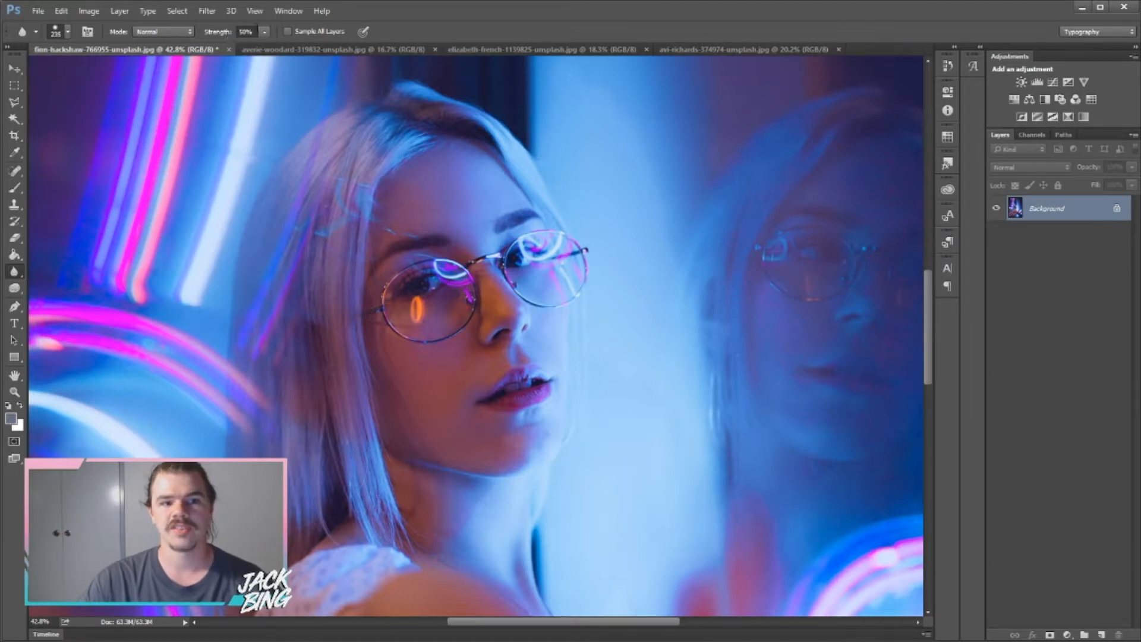
# Keep Blur strength at 50% and blur a stroke over the hair and cheek.
pyautogui.click(265, 32)
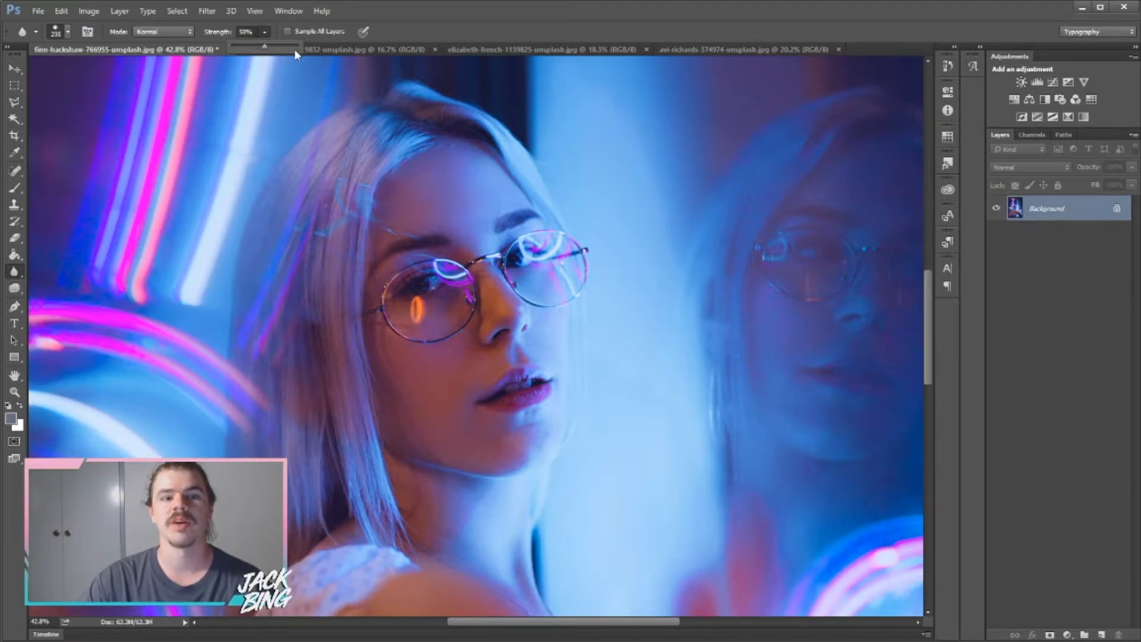
pyautogui.click(266, 34)
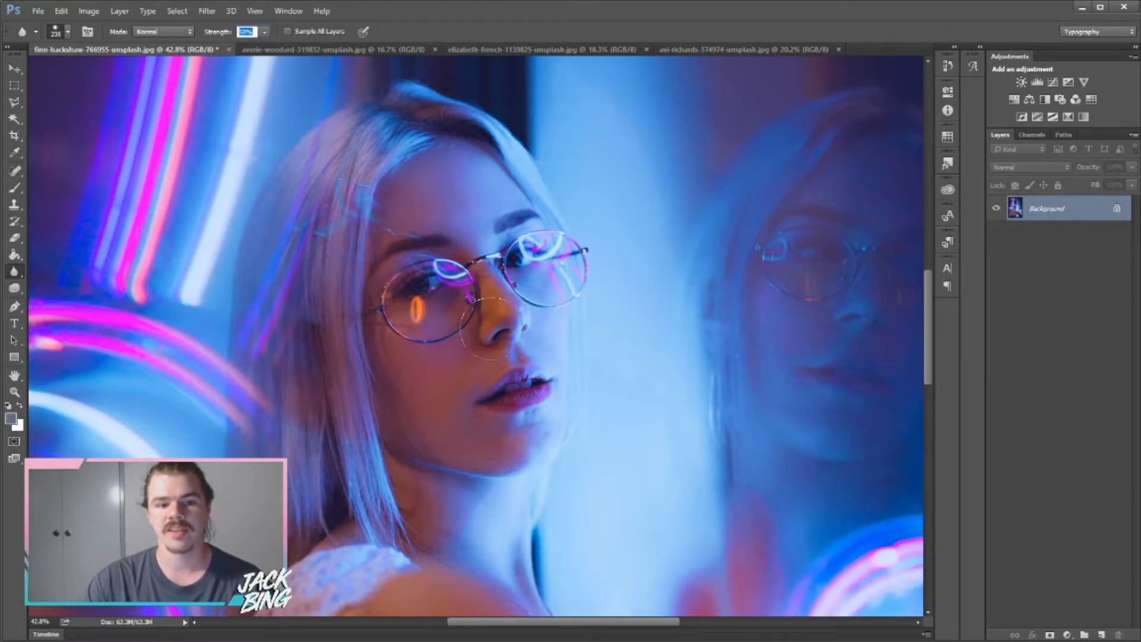
pyautogui.moveTo(374, 301)
pyautogui.mouseDown()
pyautogui.moveTo(369, 315)
pyautogui.moveTo(410, 357)
pyautogui.mouseUp()
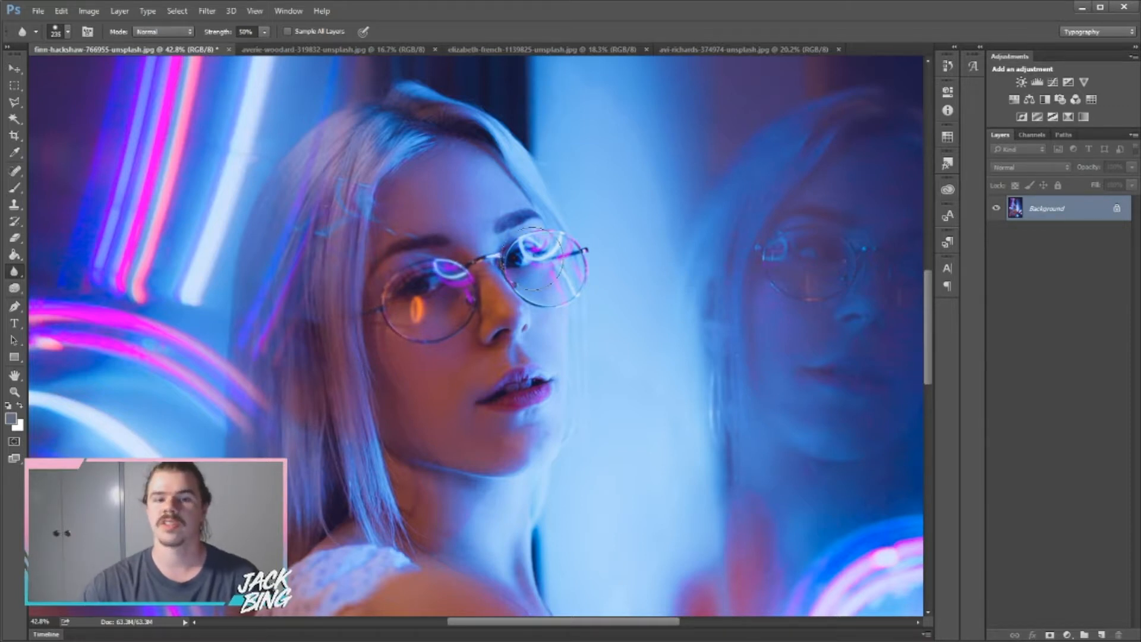
# Raise Blur strength to 100% and lower the brush hardness to 46%.
pyautogui.press('0')
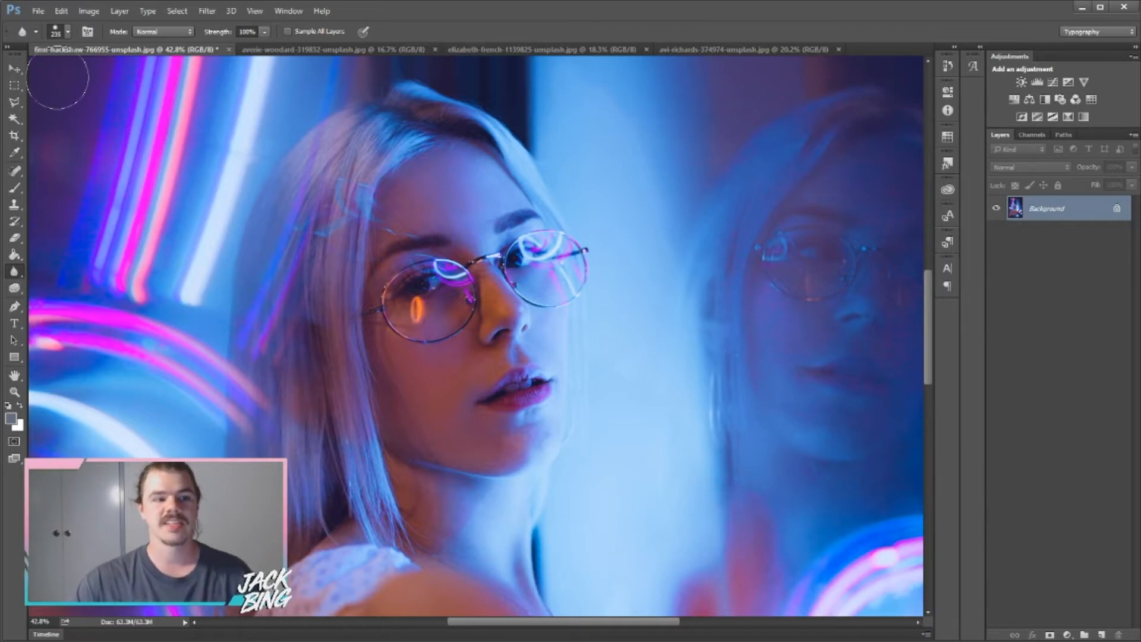
pyautogui.click(66, 32)
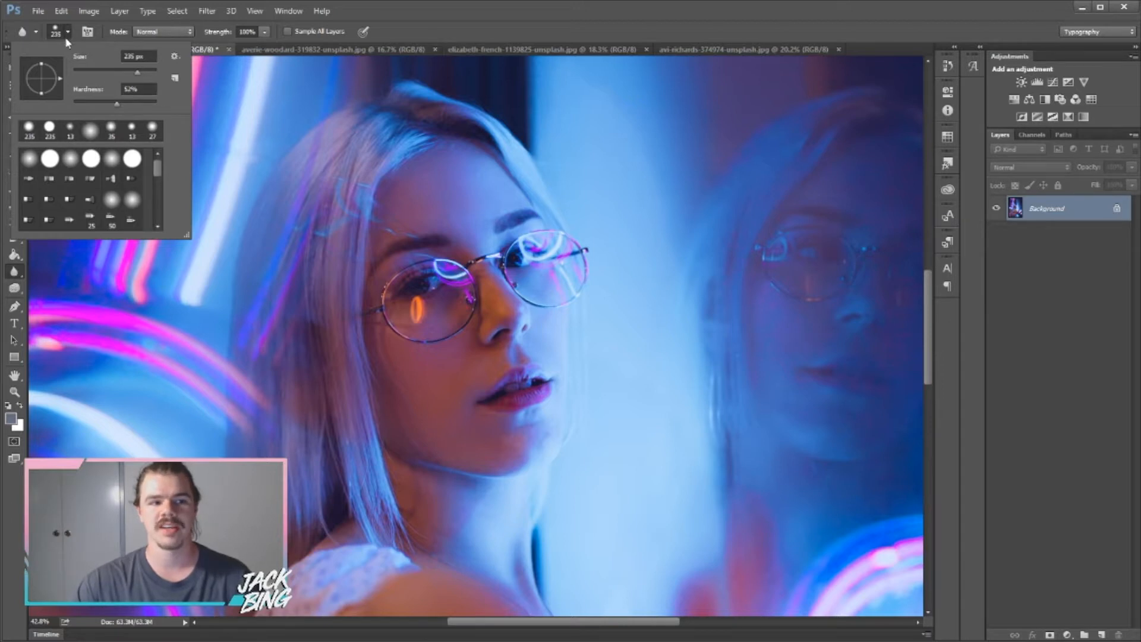
pyautogui.moveTo(116, 103); pyautogui.dragTo(110, 103)
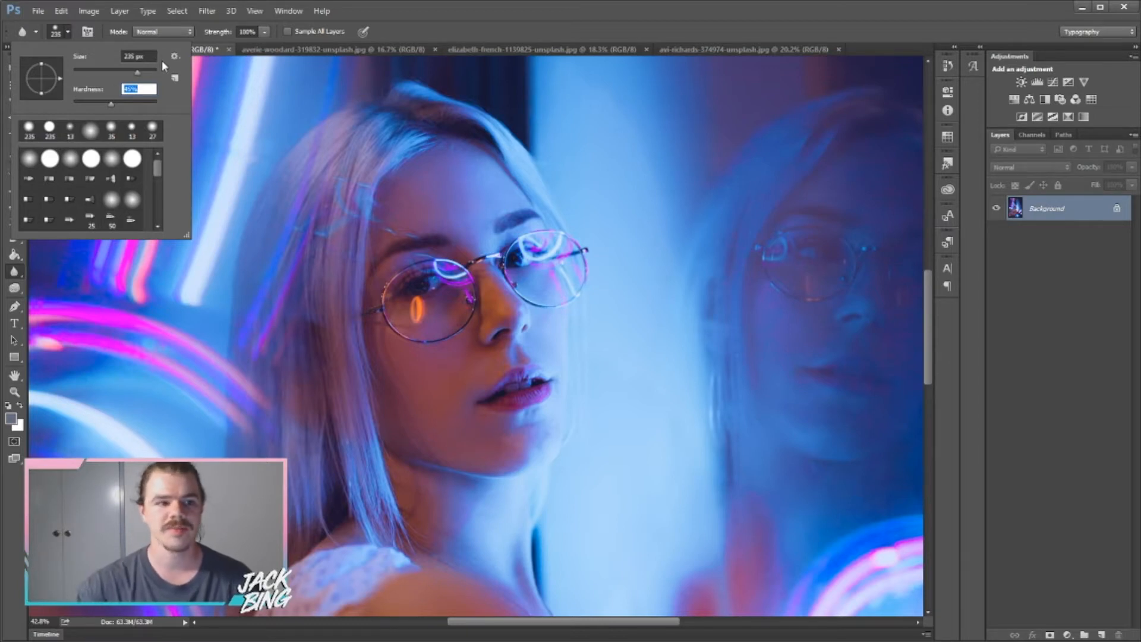
pyautogui.click(67, 33)
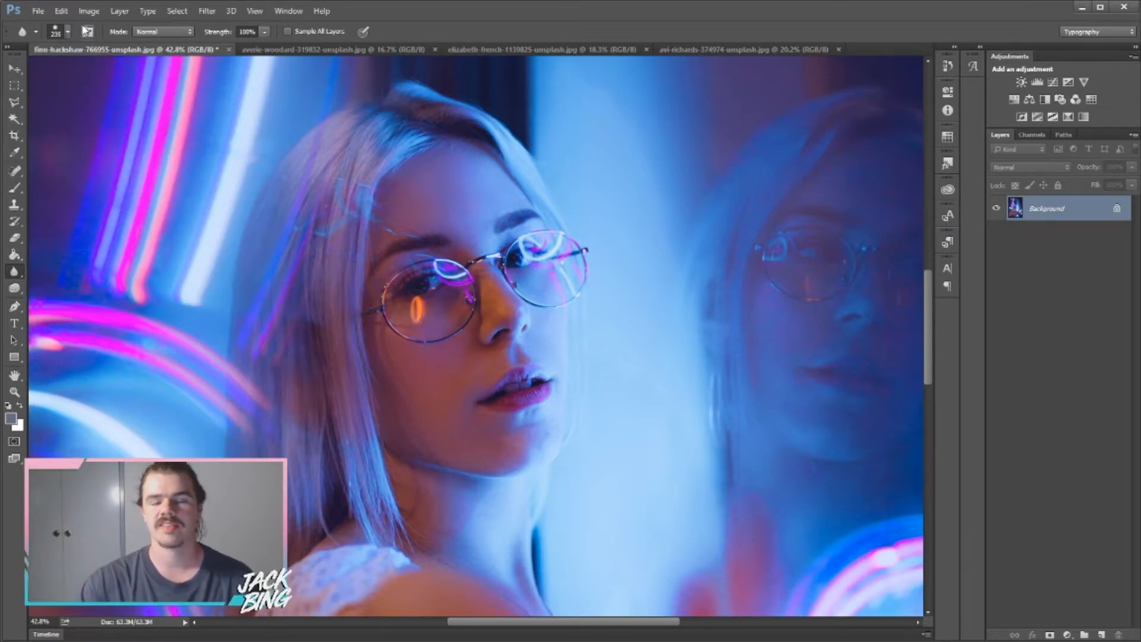
pyautogui.rightClick(14, 271)
# Switch to the Sharpen tool and set its strength to 77%.
pyautogui.click(77, 285)
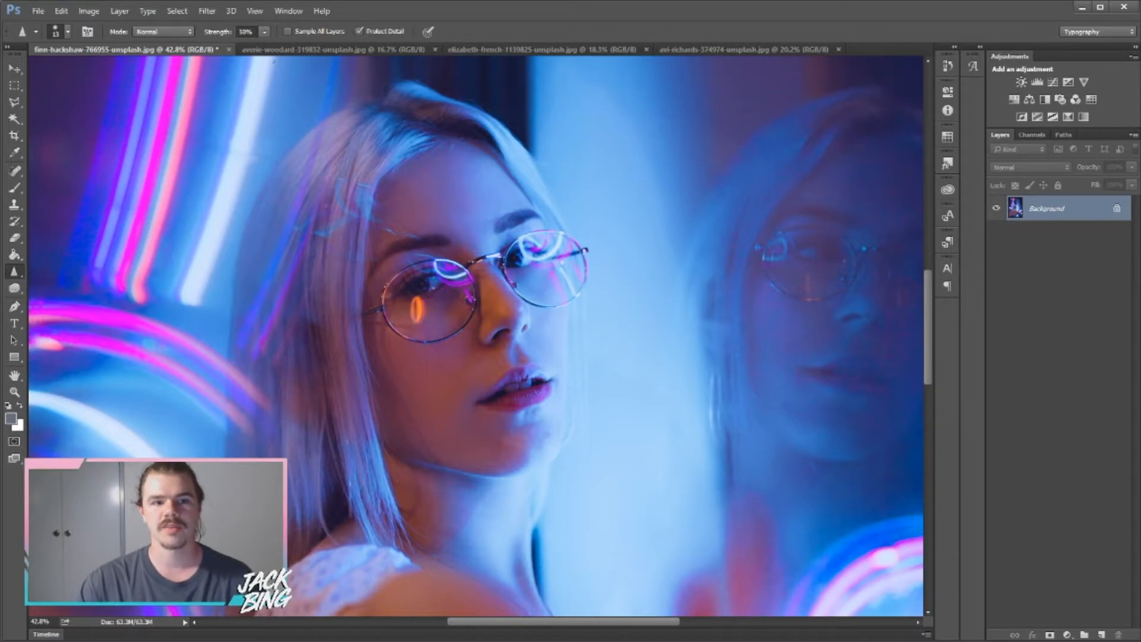
pyautogui.click(264, 33)
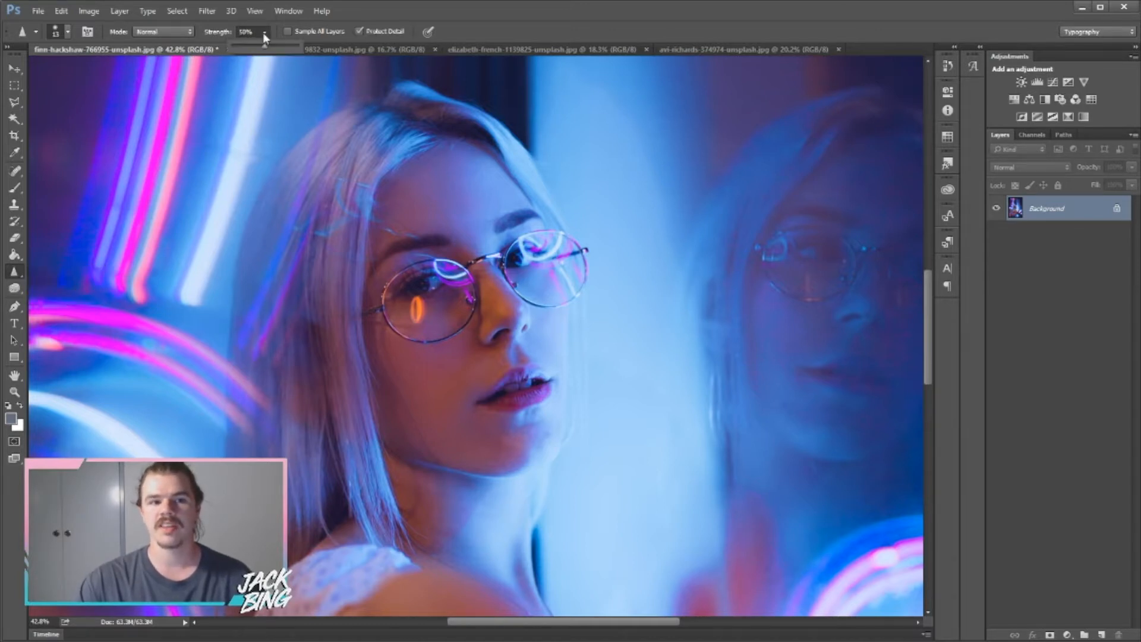
pyautogui.click(283, 44)
pyautogui.click(260, 31)
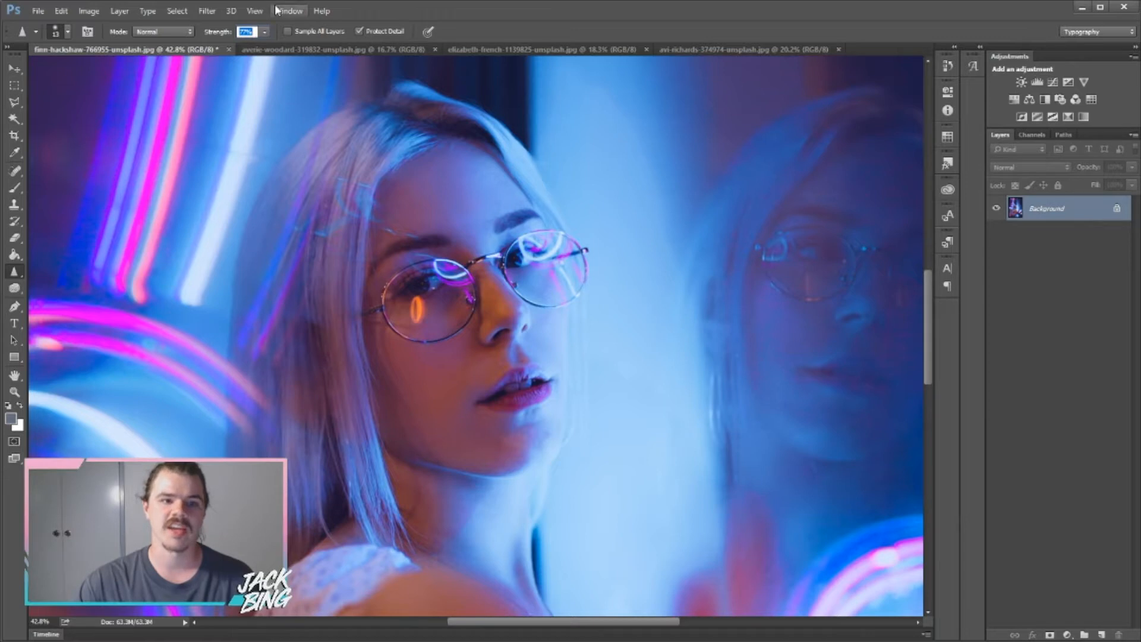
# Set the Sharpen brush to 195 px size with 52% hardness.
pyautogui.click(67, 32)
pyautogui.moveTo(77, 70); pyautogui.dragTo(119, 76)
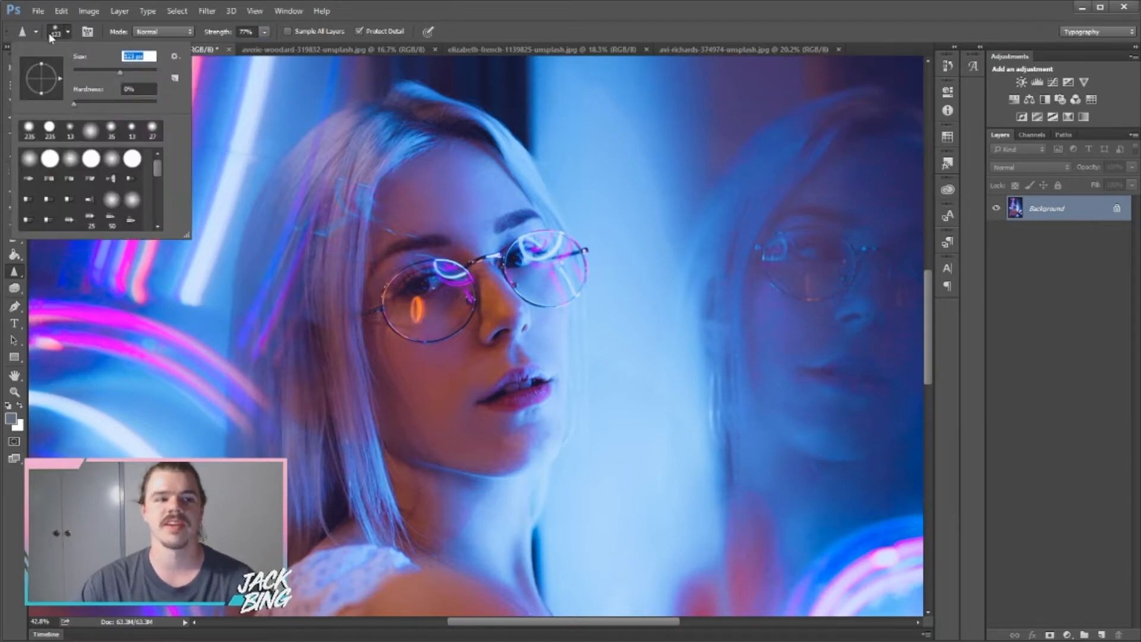
pyautogui.click(69, 33)
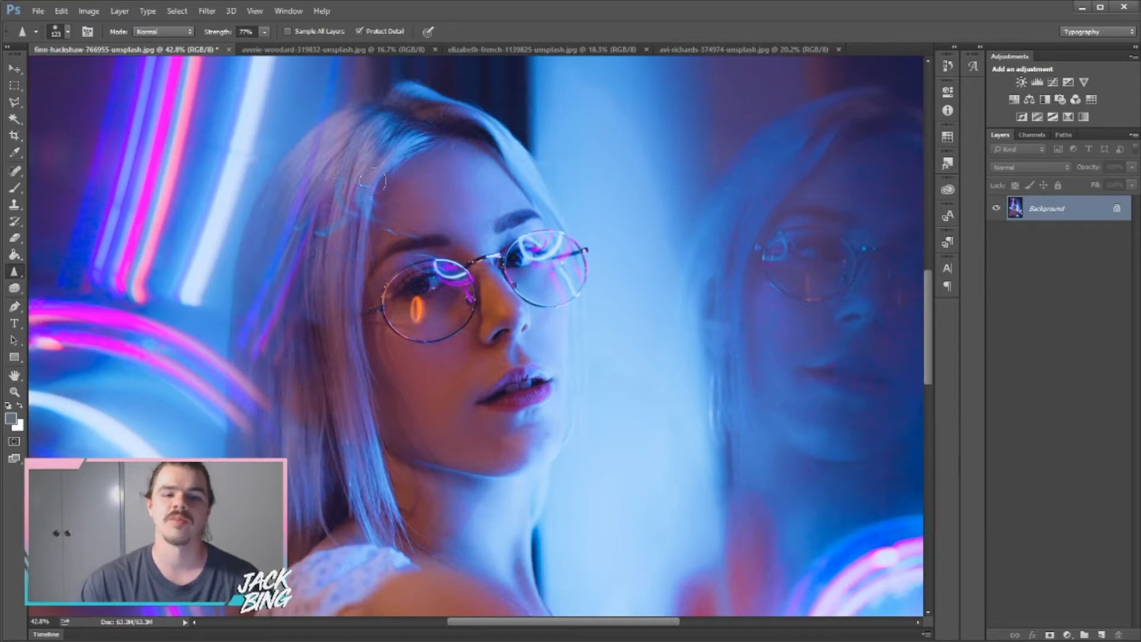
pyautogui.click(69, 33)
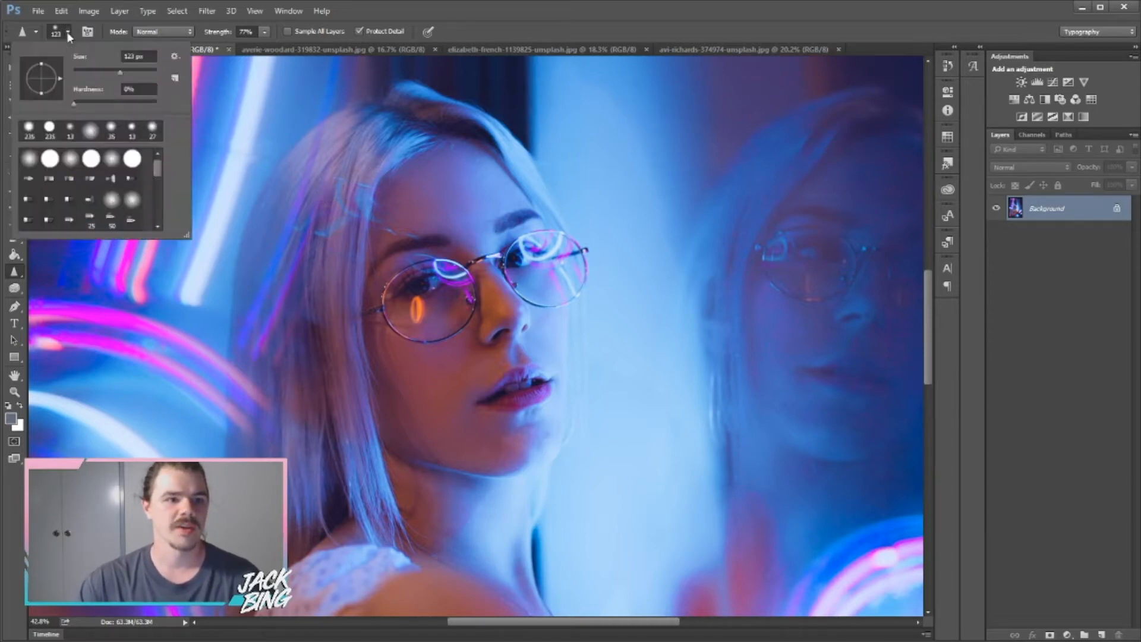
pyautogui.click(116, 102)
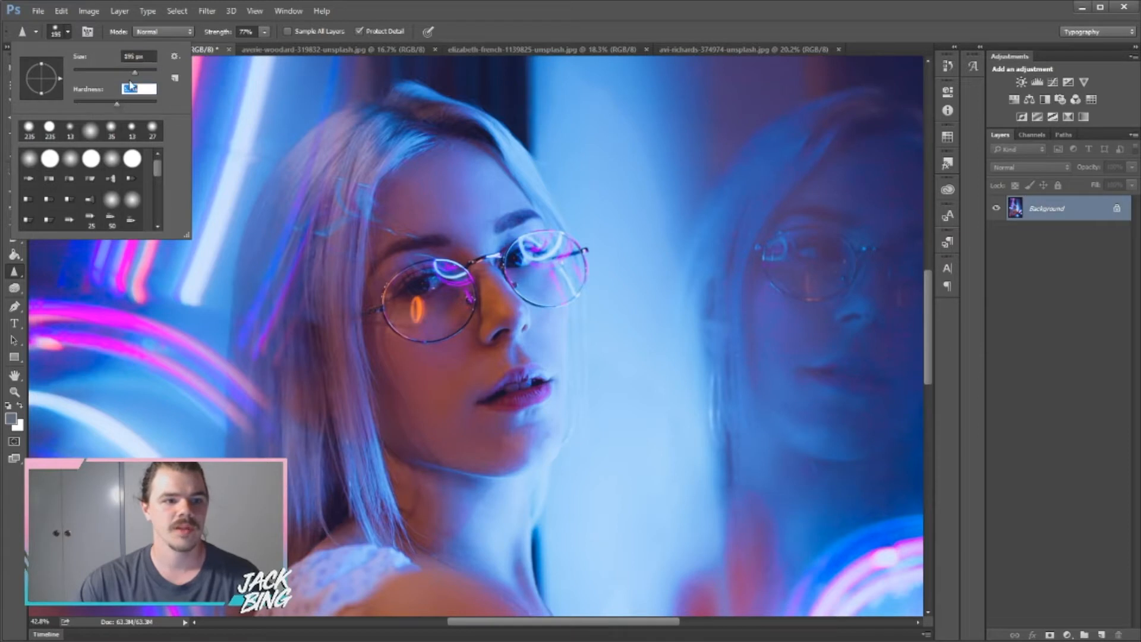
pyautogui.click(69, 32)
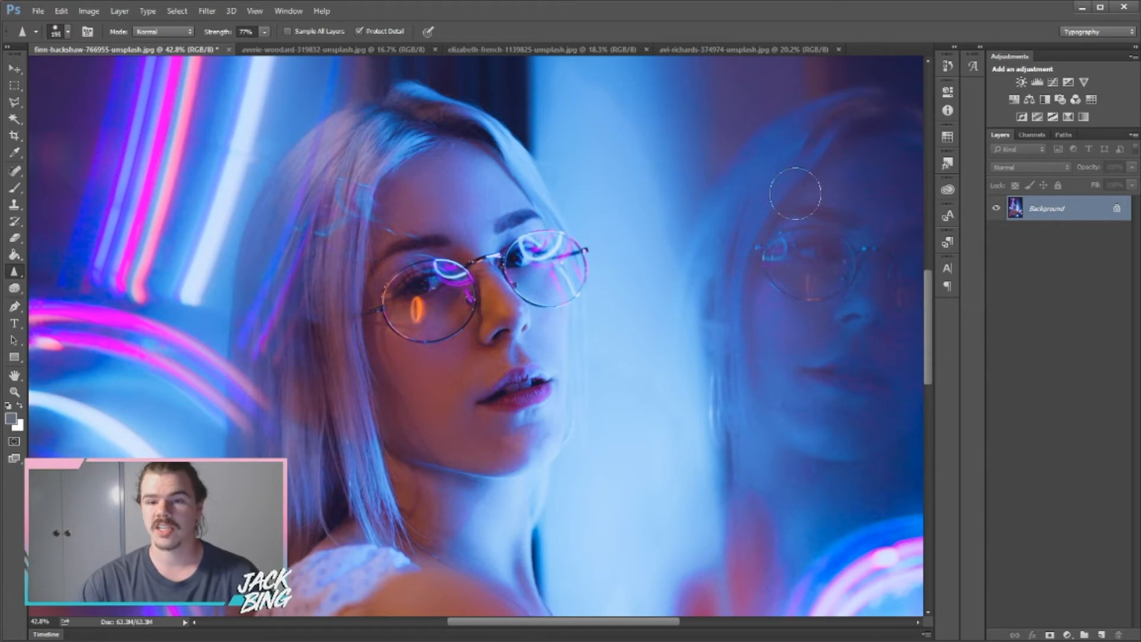
pyautogui.moveTo(814, 215)
pyautogui.mouseDown()
pyautogui.moveTo(809, 227)
pyautogui.moveTo(783, 207)
pyautogui.moveTo(803, 217)
pyautogui.moveTo(815, 195)
pyautogui.moveTo(794, 211)
pyautogui.mouseUp()
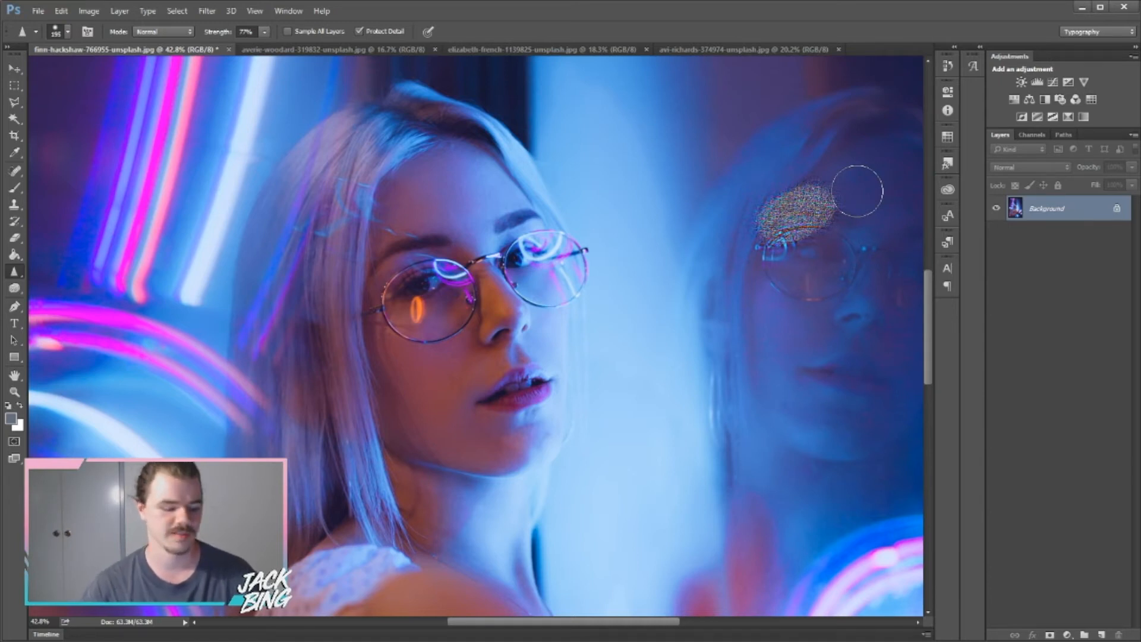
pyautogui.hotkey('ctrl', 'z')
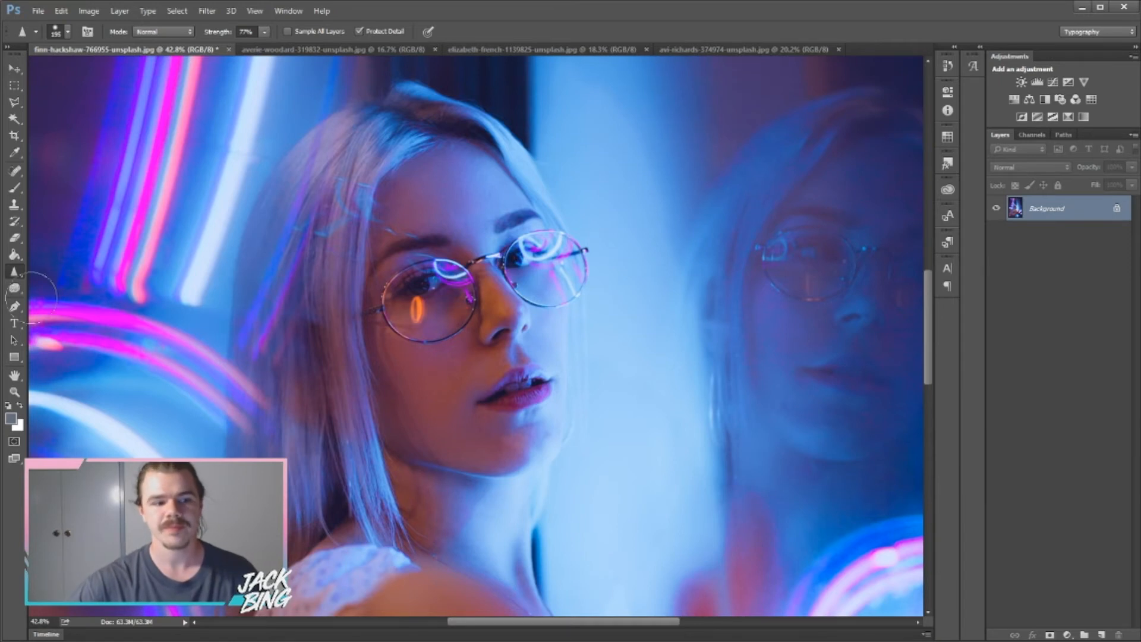
# Switch to the Smudge tool at 50% strength and zoom in on the neon streaks.
pyautogui.rightClick(15, 271)
pyautogui.click(79, 297)
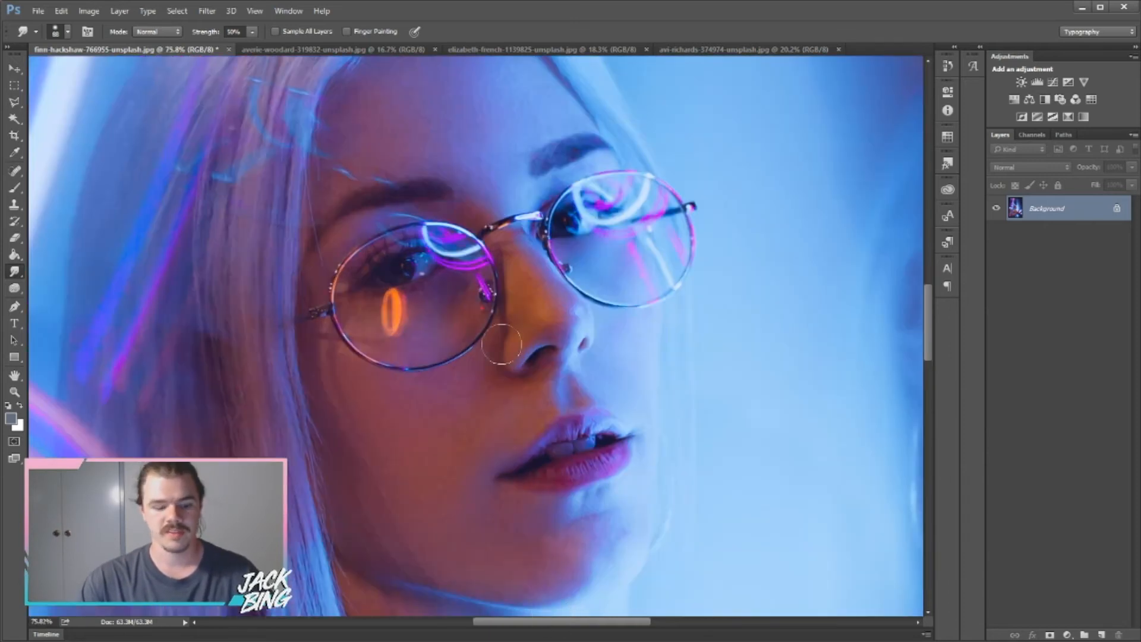
pyautogui.scroll(-7, 467, 286)
pyautogui.scroll(-5, 397, 285)
pyautogui.scroll(7, 162, 226)
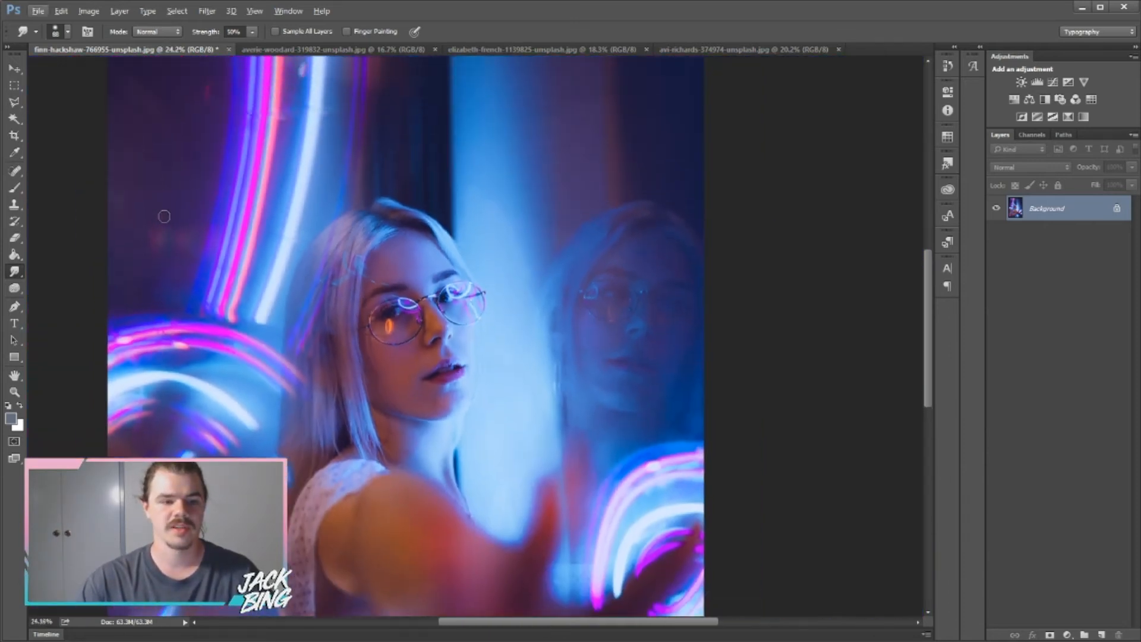
pyautogui.scroll(1, 293, 209)
pyautogui.scroll(4, 293, 210)
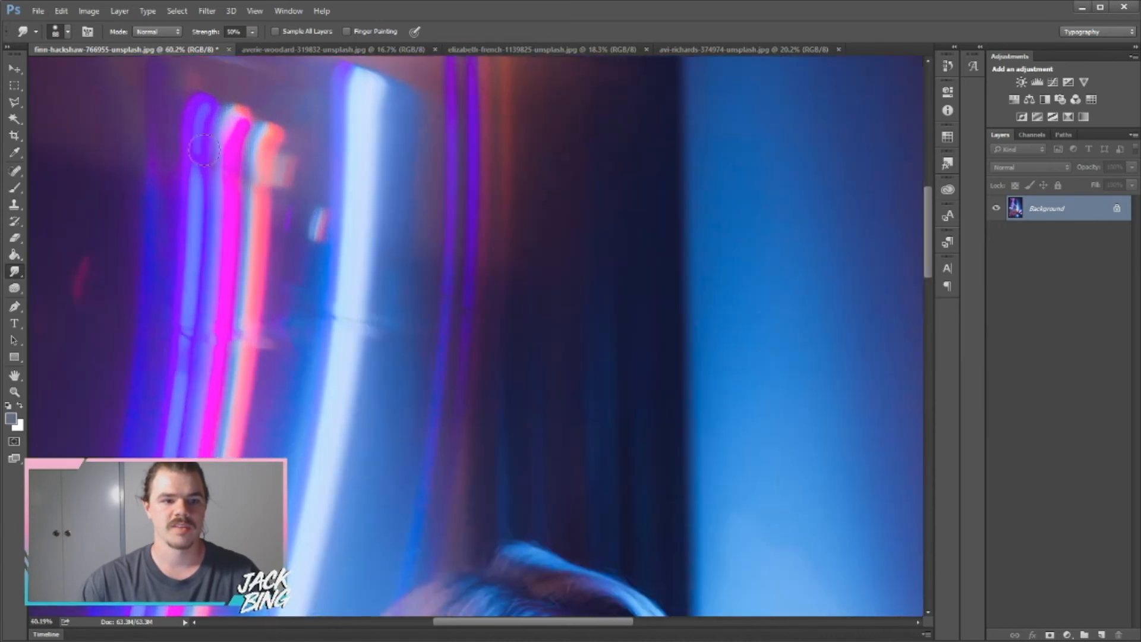
# Smudge the upper-left neon streaks back and forth into wavy zigzags, then zoom out to the whole photo.
pyautogui.moveTo(148, 162); pyautogui.dragTo(520, 106)
pyautogui.moveTo(504, 145)
pyautogui.mouseDown()
pyautogui.moveTo(281, 188)
pyautogui.moveTo(38, 219)
pyautogui.mouseUp()
pyautogui.moveTo(106, 243)
pyautogui.mouseDown()
pyautogui.moveTo(306, 214)
pyautogui.moveTo(527, 231)
pyautogui.moveTo(89, 303)
pyautogui.moveTo(548, 332)
pyautogui.moveTo(330, 350)
pyautogui.moveTo(46, 400)
pyautogui.moveTo(407, 386)
pyautogui.moveTo(576, 410)
pyautogui.moveTo(279, 426)
pyautogui.moveTo(39, 456)
pyautogui.moveTo(507, 460)
pyautogui.mouseUp()
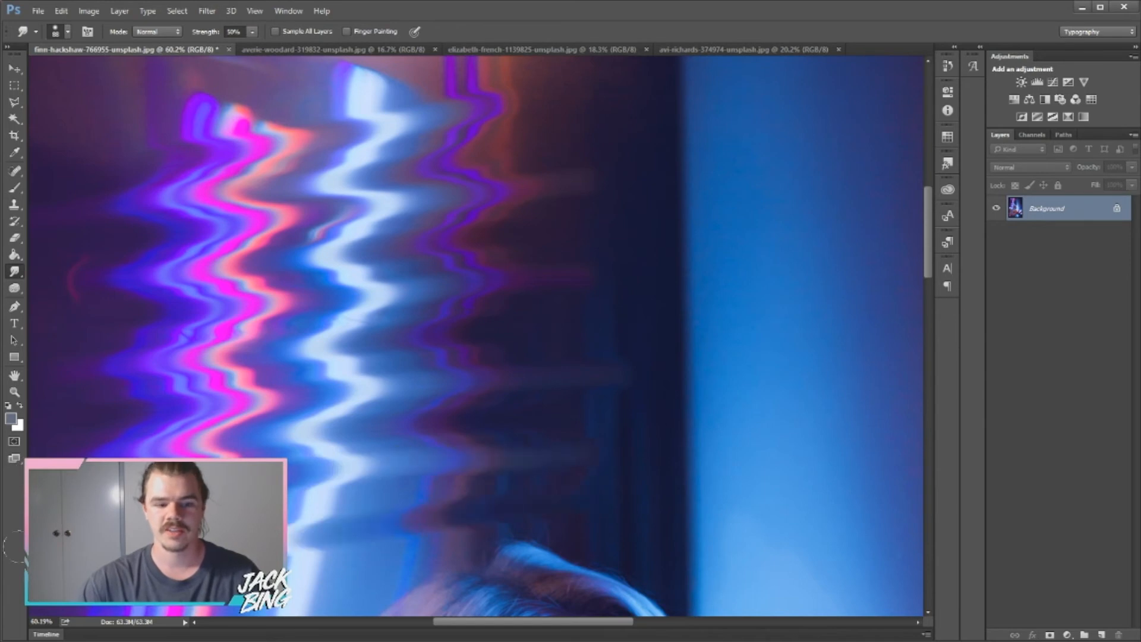
pyautogui.scroll(-5, 167, 387)
pyautogui.scroll(-3, 167, 387)
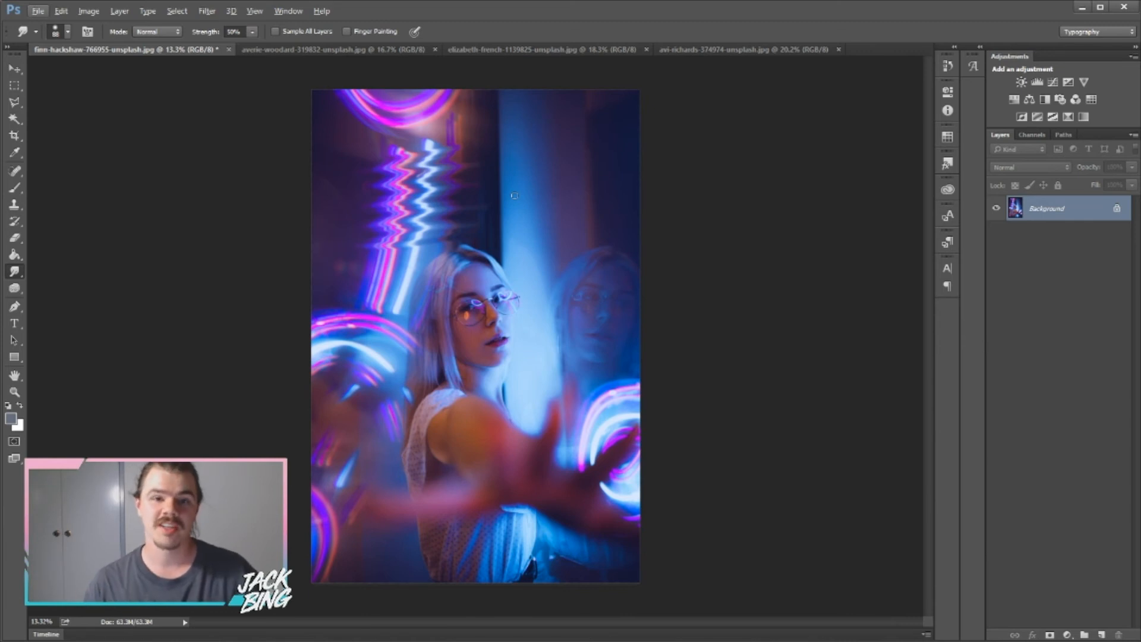
pyautogui.click(67, 32)
pyautogui.click(184, 53)
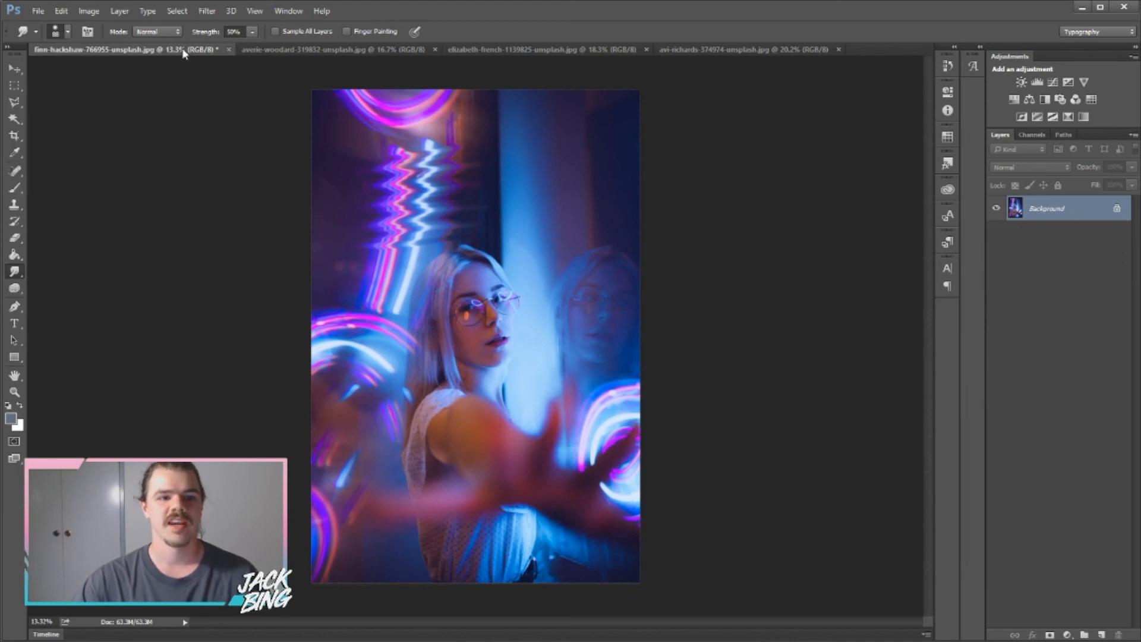